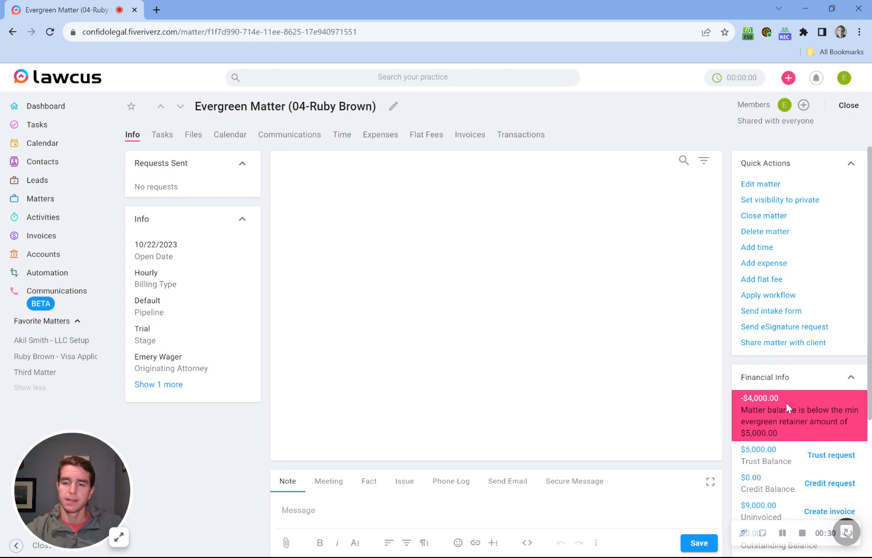
- Bill the Evergreen Matter's $9,000 unbilled work with the trust balance applied, creating invoice 00053 with $4,000 due
scroll(785, 402, "down", 1)
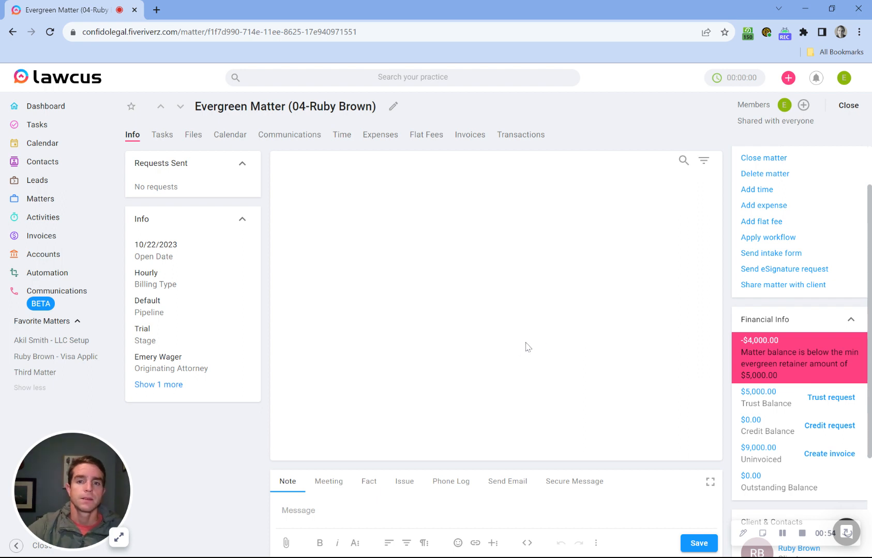
left_click(50, 237)
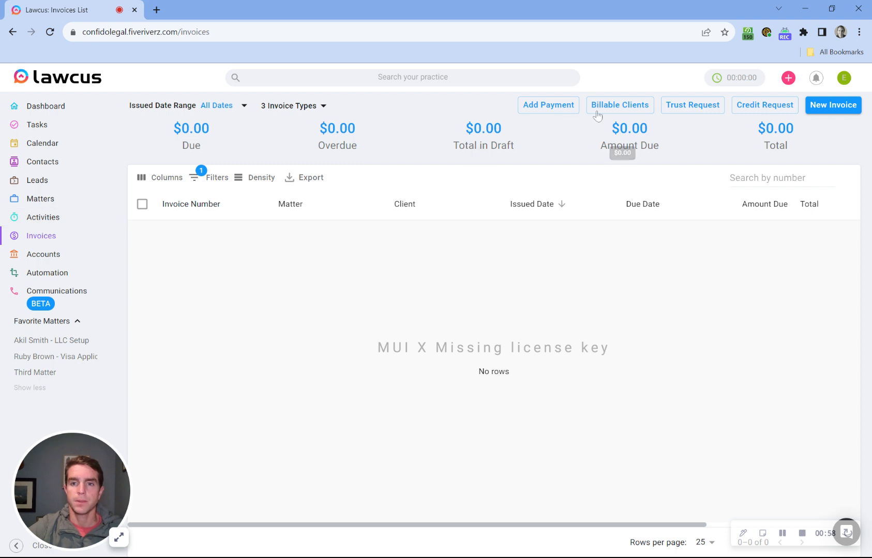
left_click(597, 115)
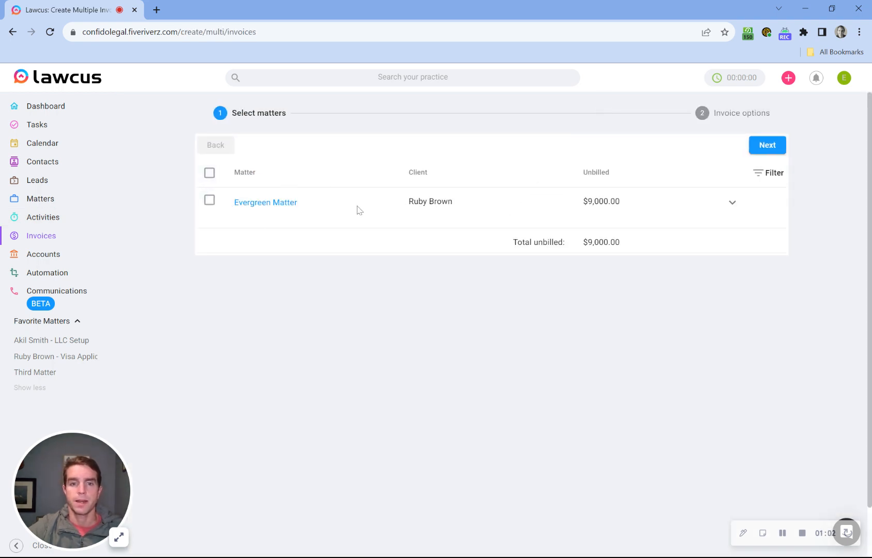
left_click(210, 201)
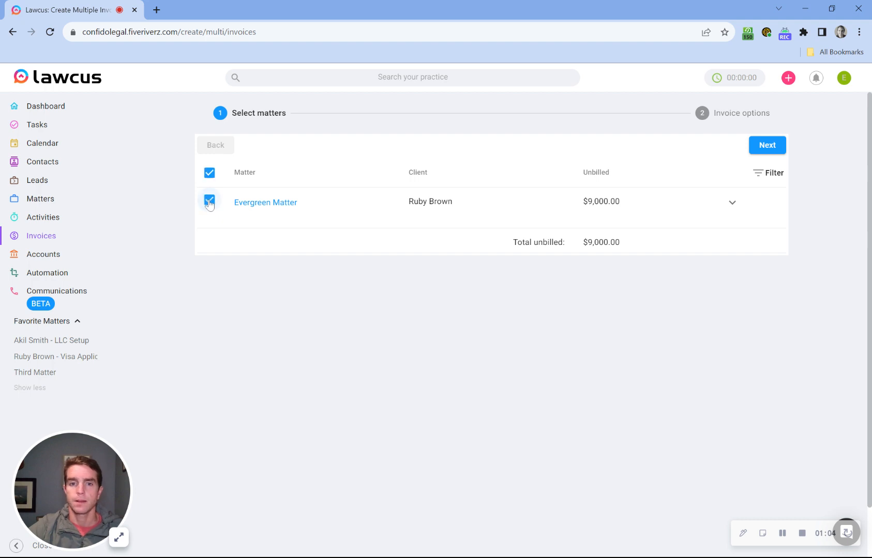
left_click(767, 145)
scroll(523, 384, "down", 1)
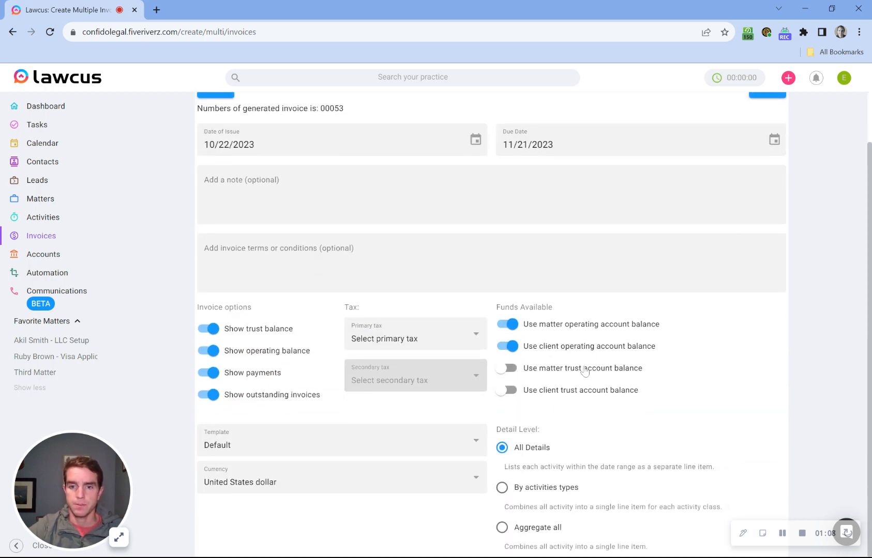
left_click(512, 370)
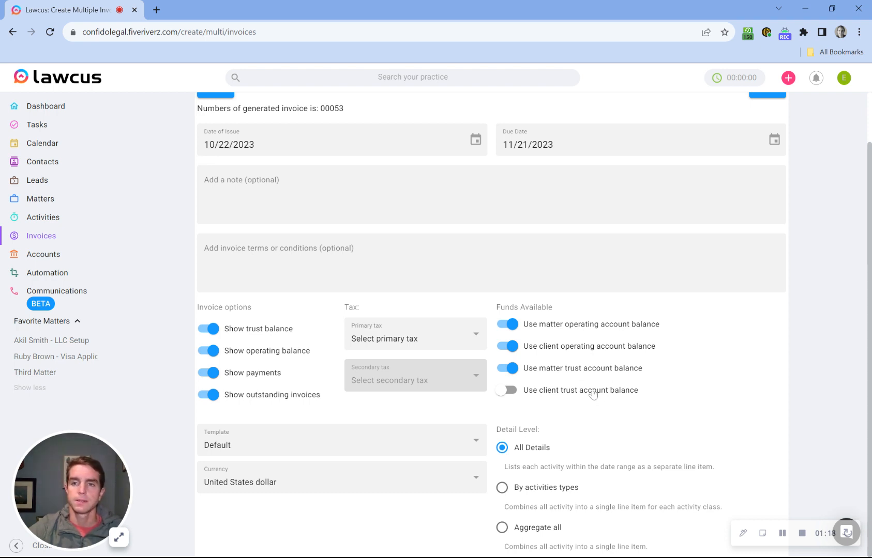
scroll(592, 395, "up", 1)
left_click(767, 145)
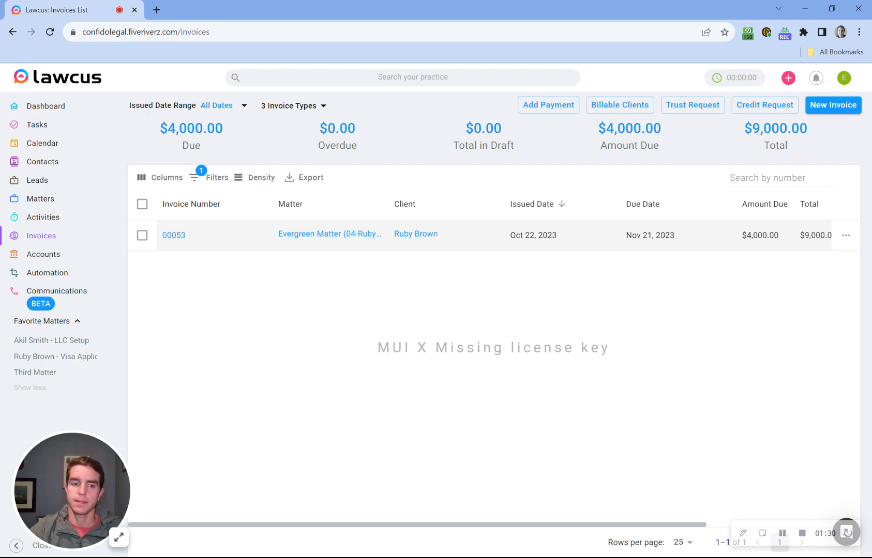
- Create a $5,000 trust request for the Evergreen Matter's client and matter, then return to Invoices
left_click(688, 109)
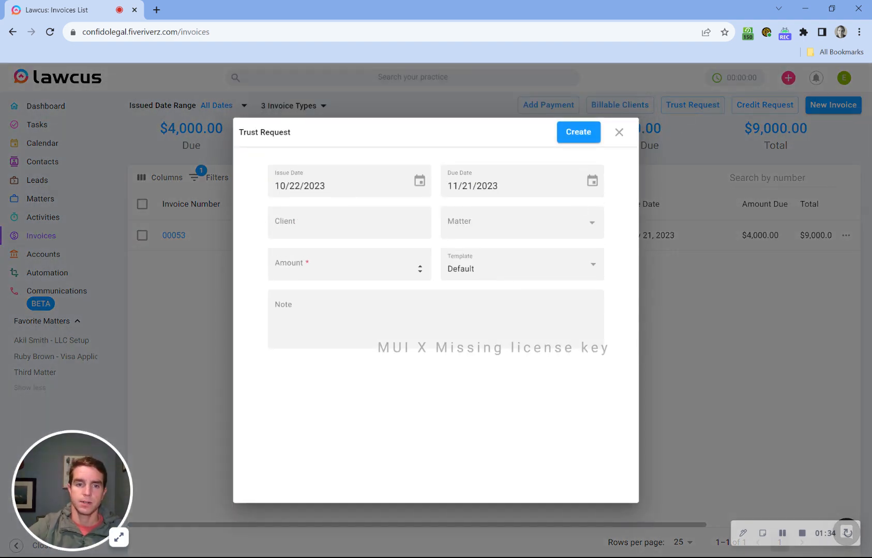
left_click(350, 266)
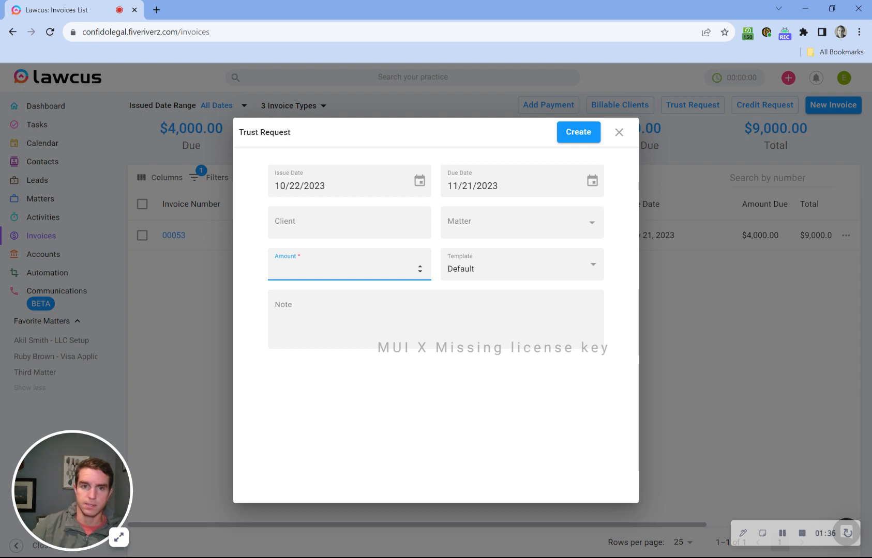
type("5000")
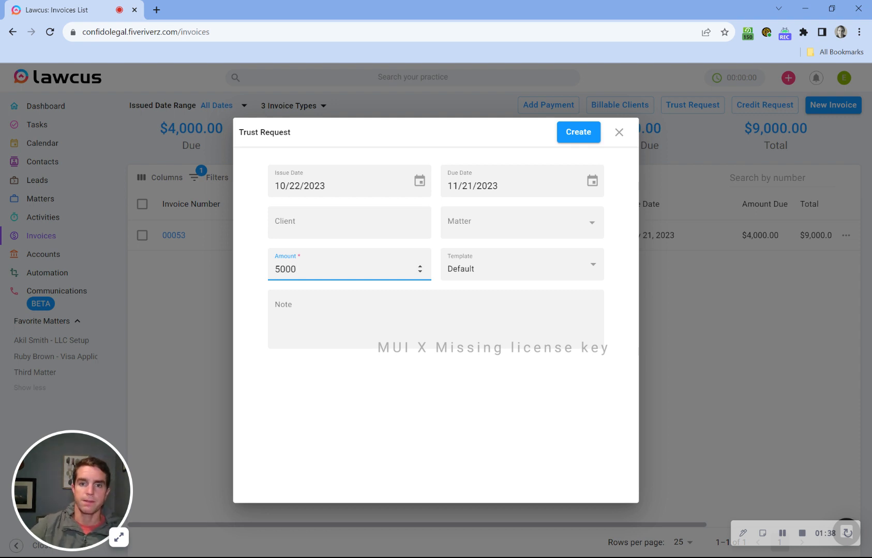
left_click(359, 224)
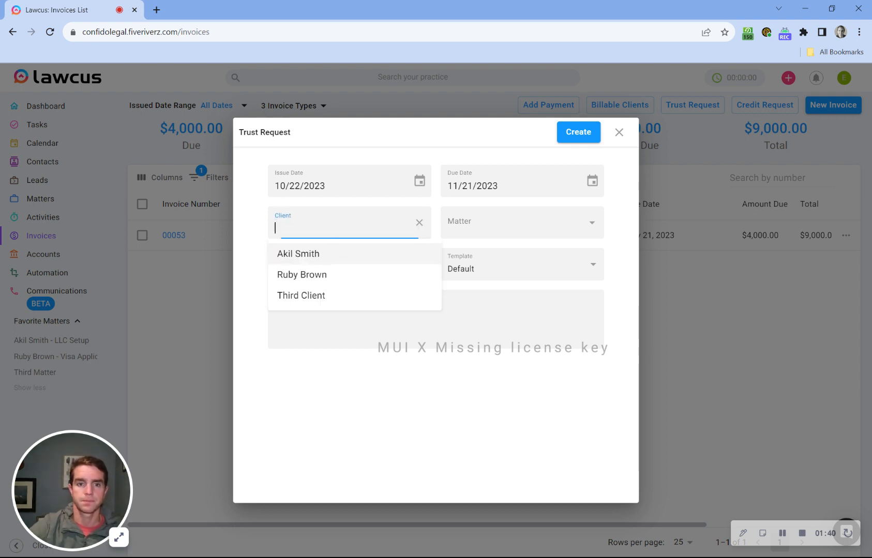
left_click(356, 275)
left_click(496, 222)
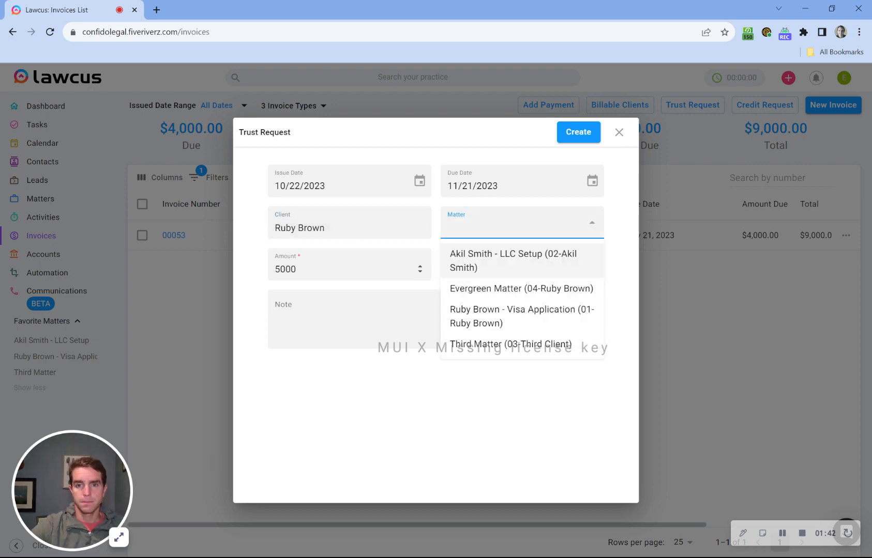
left_click(465, 255)
left_click(457, 300)
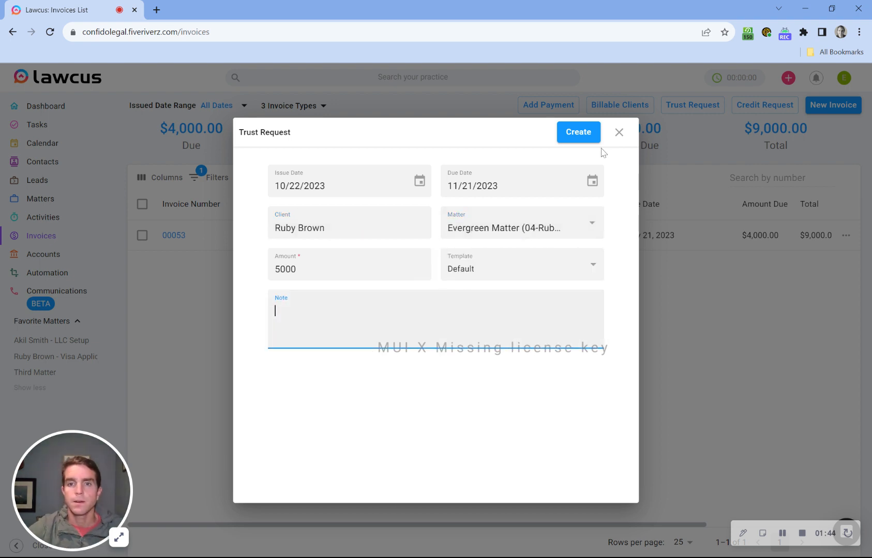
left_click(578, 132)
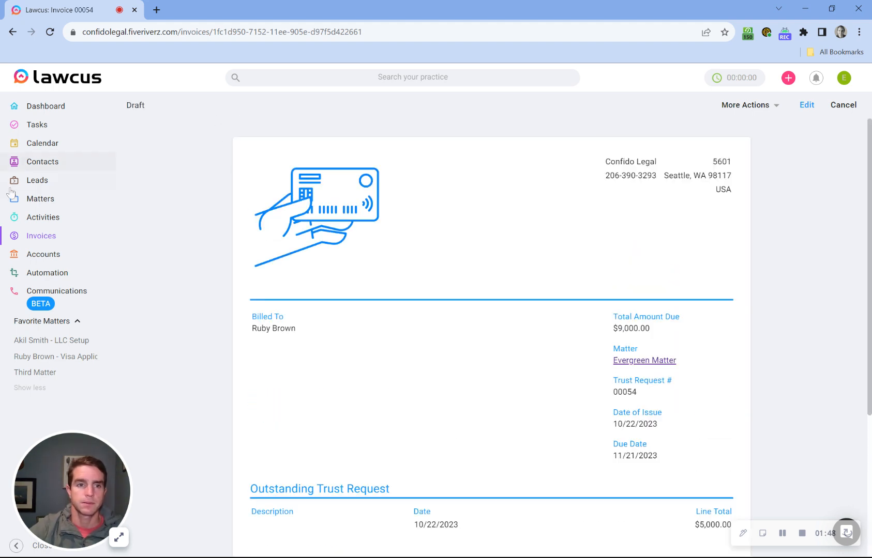
left_click(52, 236)
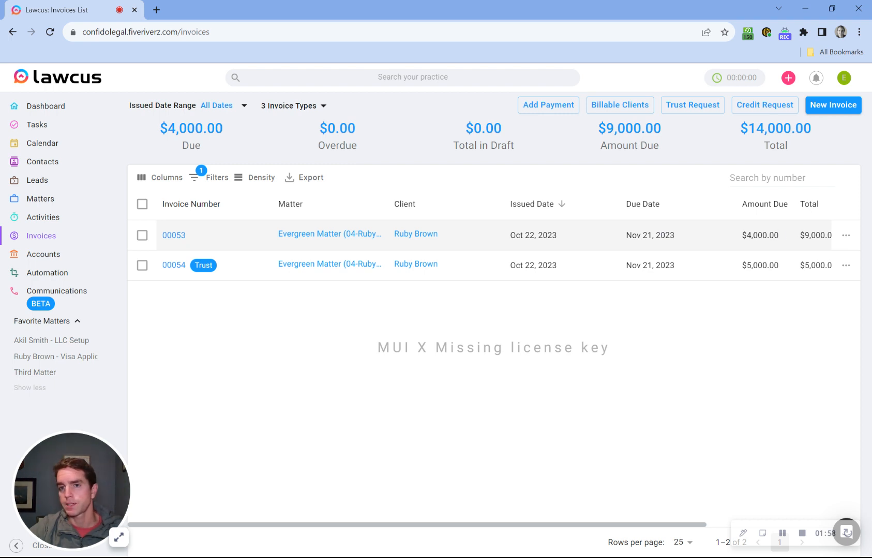
- Mark both invoices, 00053 and 00054, as sent
left_click(142, 204)
left_click(256, 181)
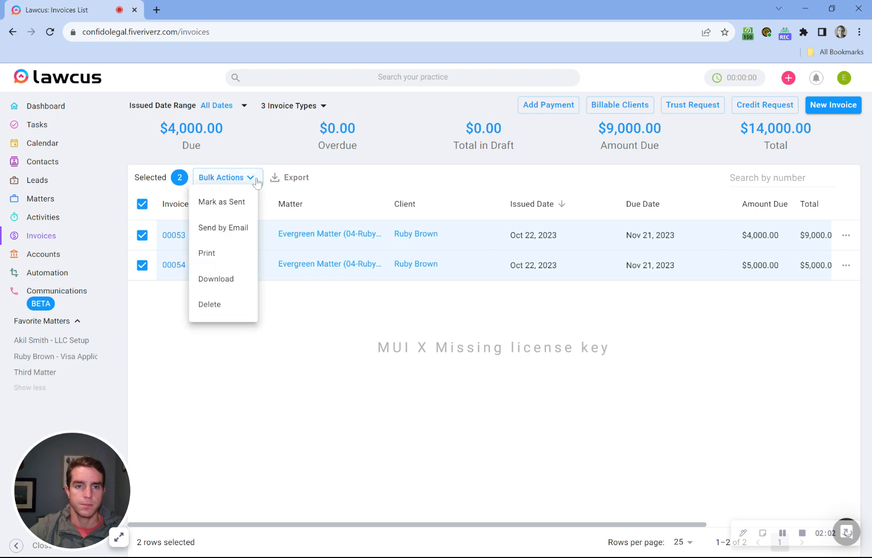
left_click(245, 207)
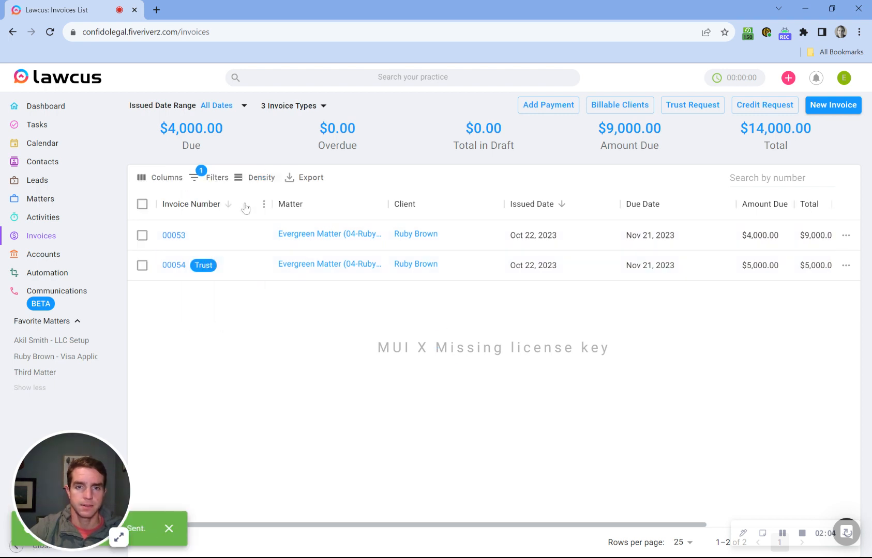
- Copy invoice 00053's public payment page link and open a new browser tab
left_click(176, 236)
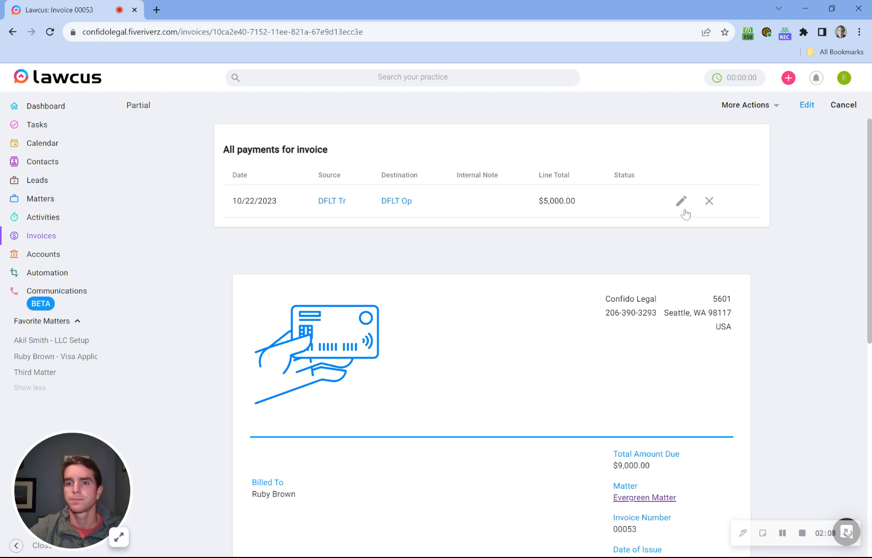
left_click(745, 108)
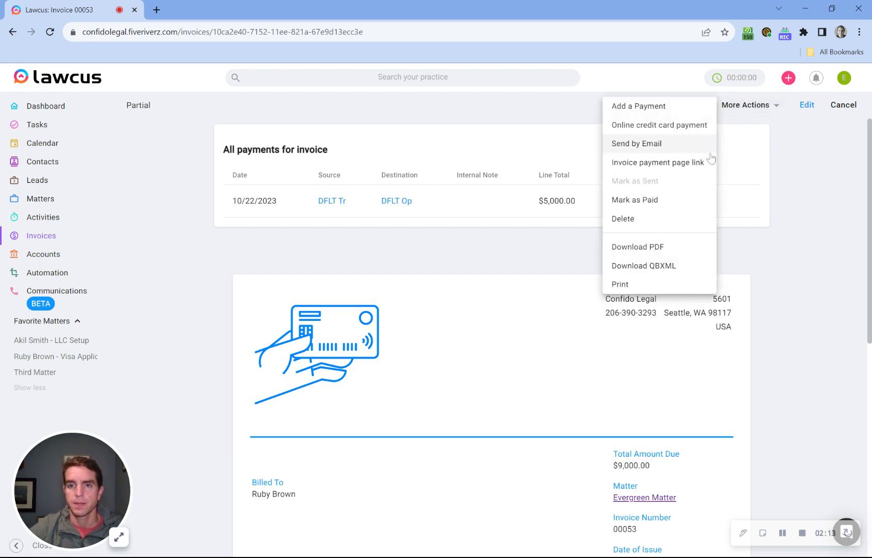
left_click(673, 164)
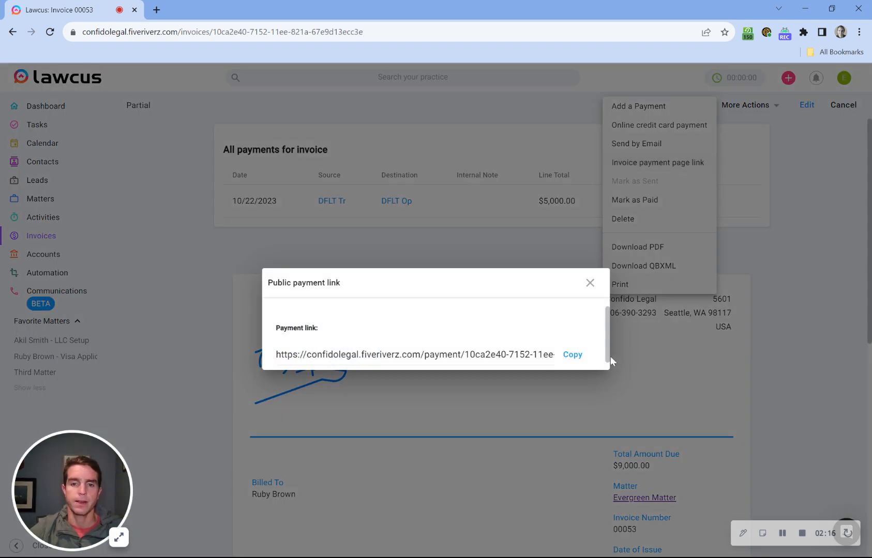
left_click(578, 356)
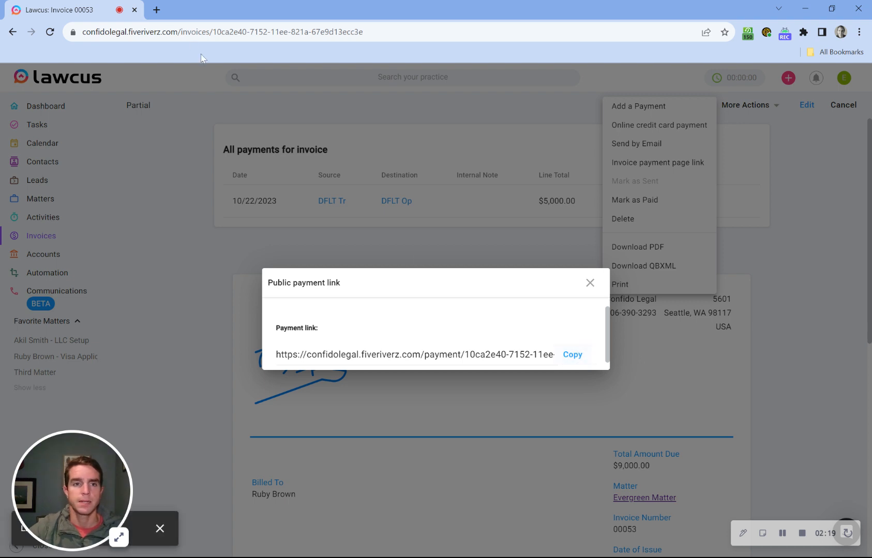
left_click(155, 9)
- Load the payment link and review outstanding invoices 00053 ($4,000.00) and trust invoice 00054
key("ctrl+v")
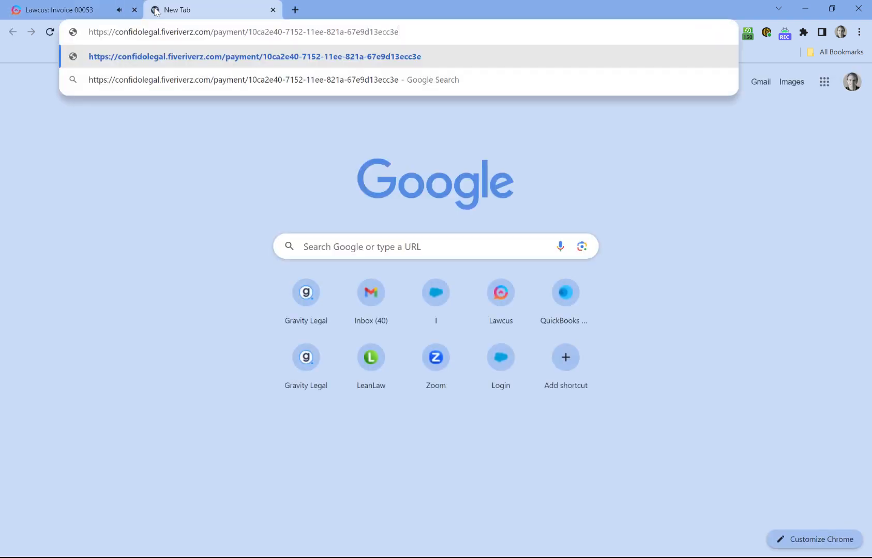
key("Return")
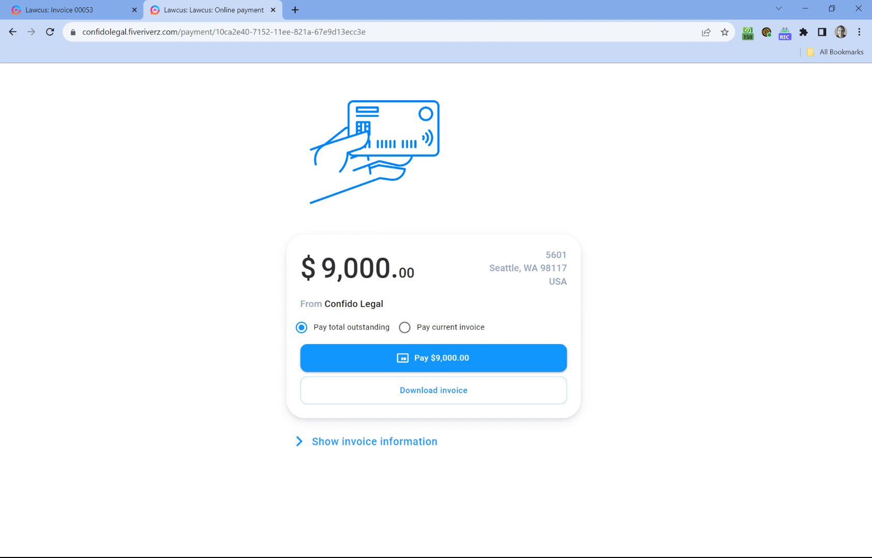
left_click(403, 448)
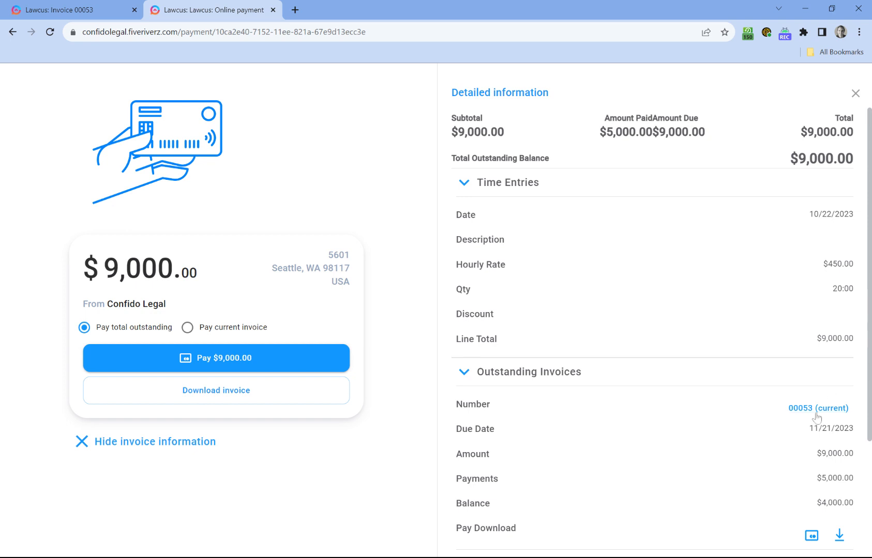
scroll(848, 258, "down", 3)
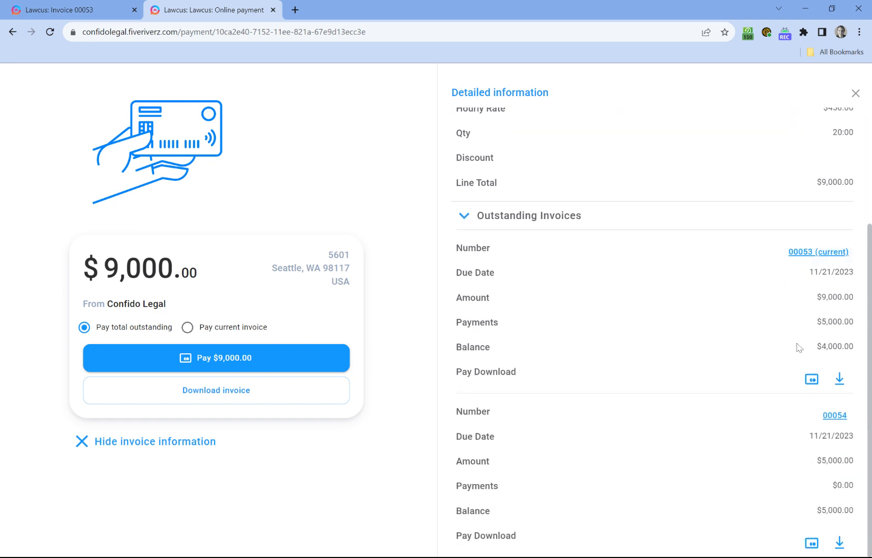
left_click_drag(816, 347, 854, 347)
left_click(834, 350)
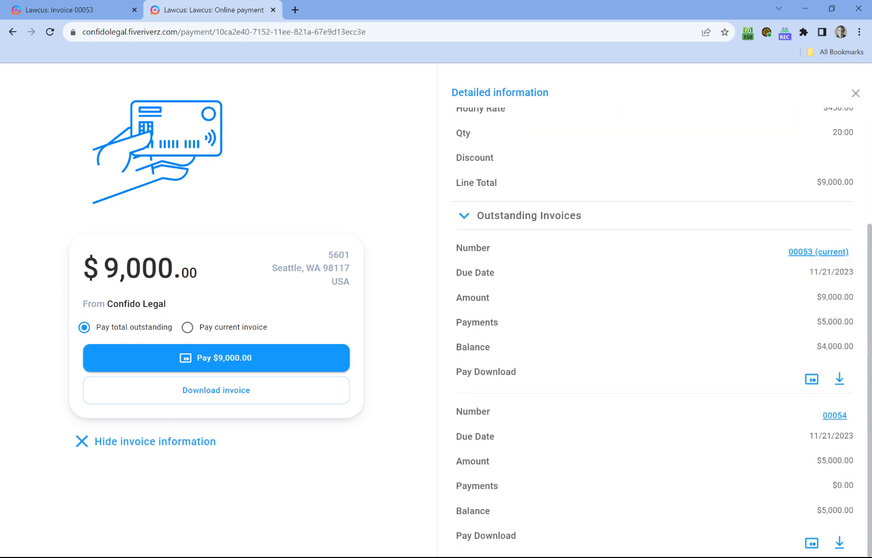
left_click(840, 421)
- Choose to pay the full $9,000 total outstanding by card
triple_click(150, 255)
left_click(150, 255)
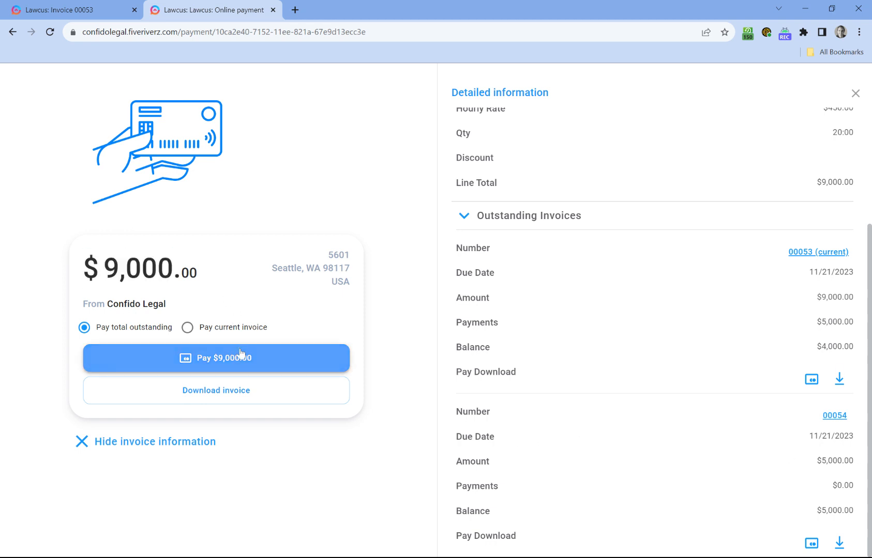
left_click(276, 362)
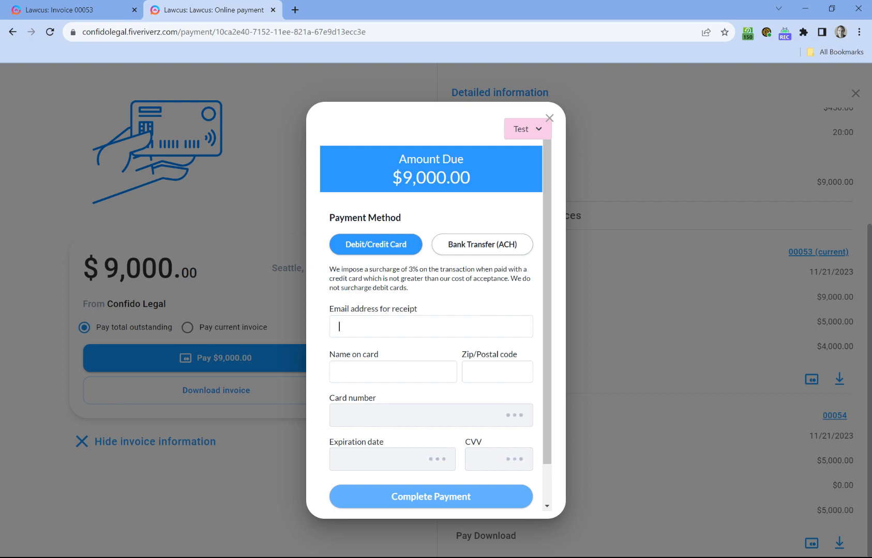
key("Down")
key("Return")
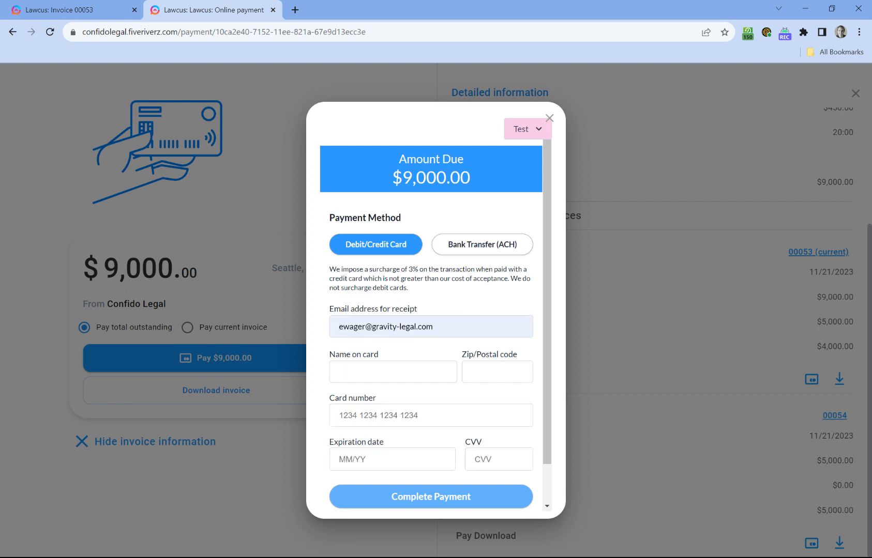
key("Down")
key("Return")
key("Tab")
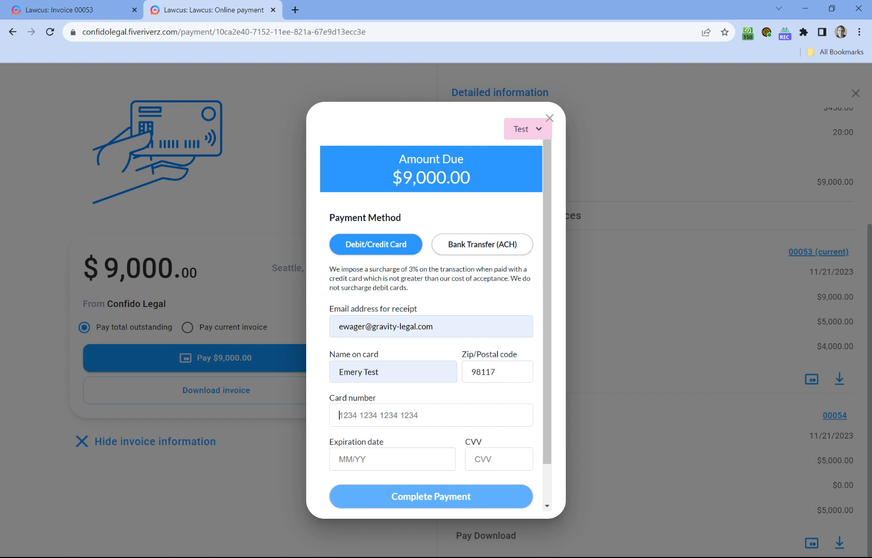
key("Down")
key("Return")
key("Tab")
key("Tab")
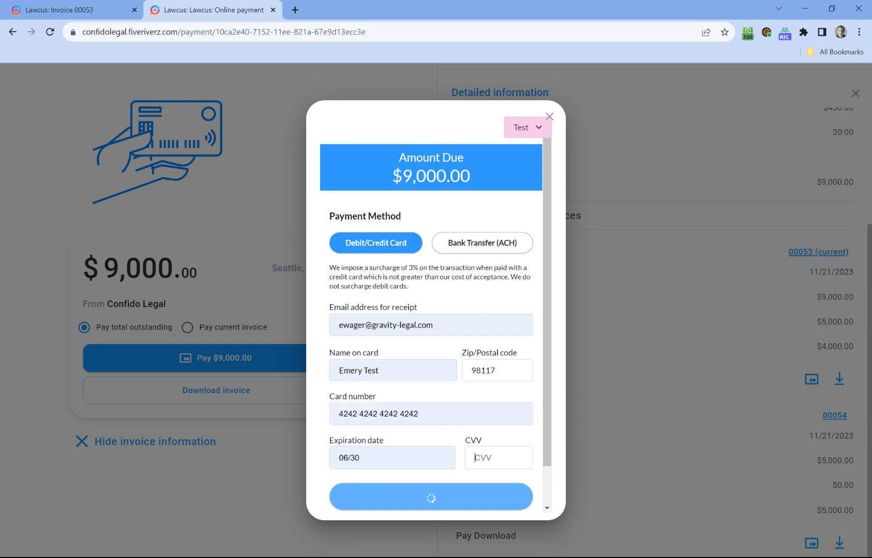
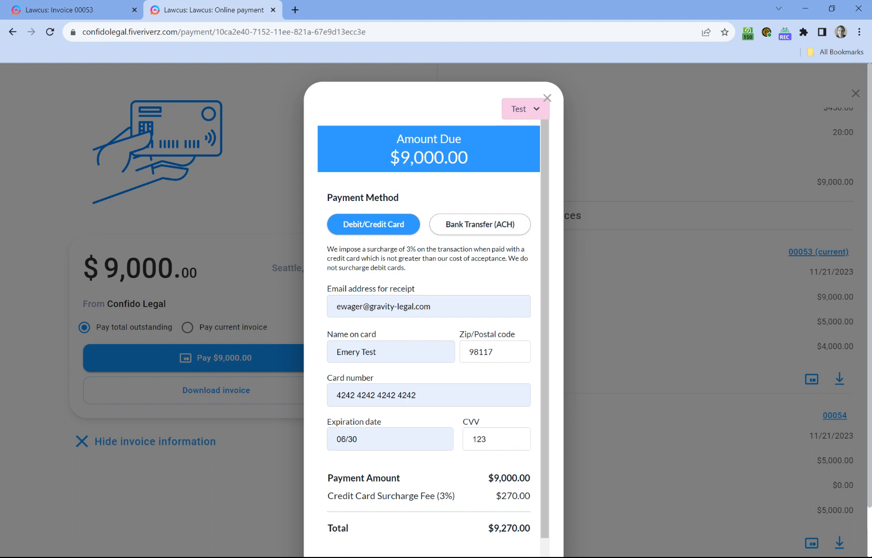
left_click(495, 306)
- Check the $270.00 card surcharge and submit the $9,270.00 payment
scroll(428, 310, "down", 1)
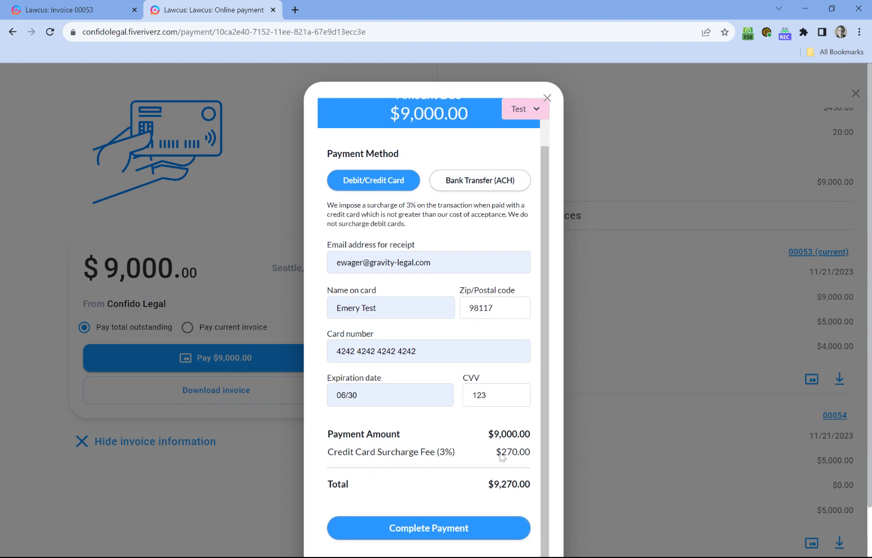
left_click_drag(500, 452, 531, 453)
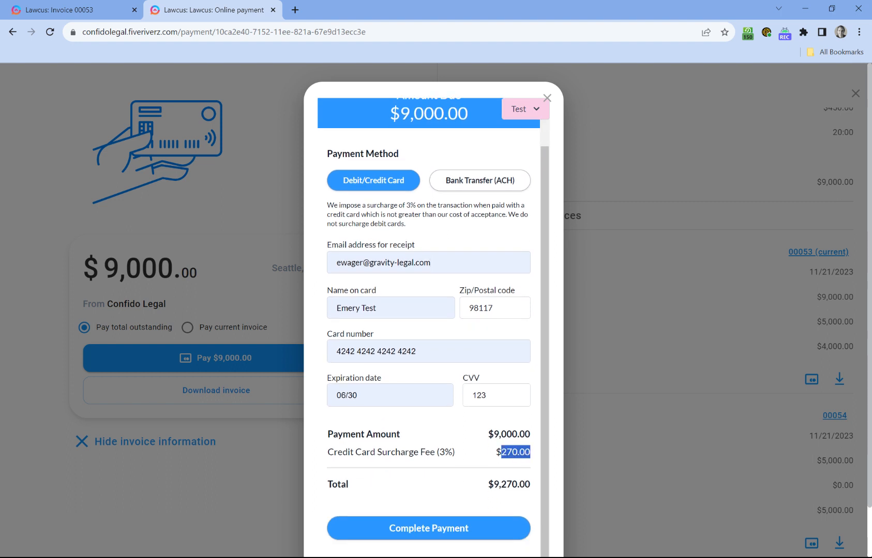
left_click(531, 453)
scroll(522, 494, "down", 1)
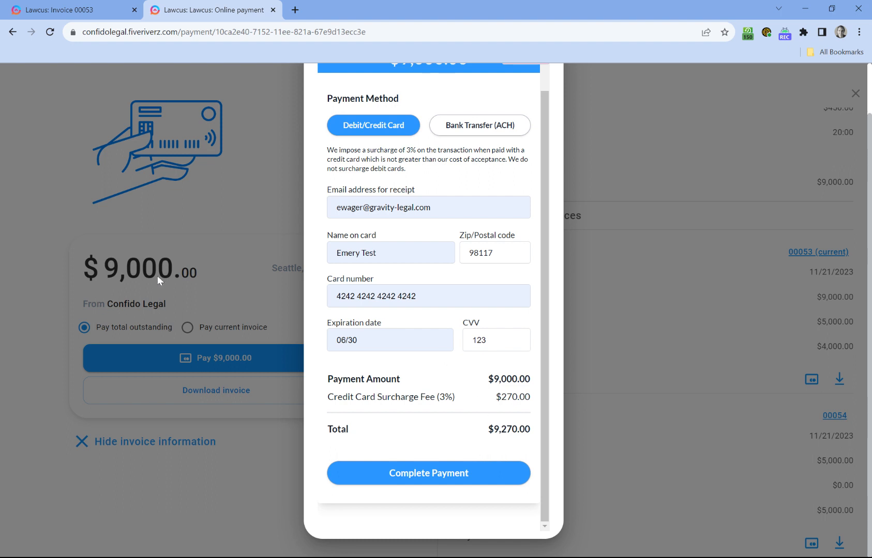
left_click(444, 481)
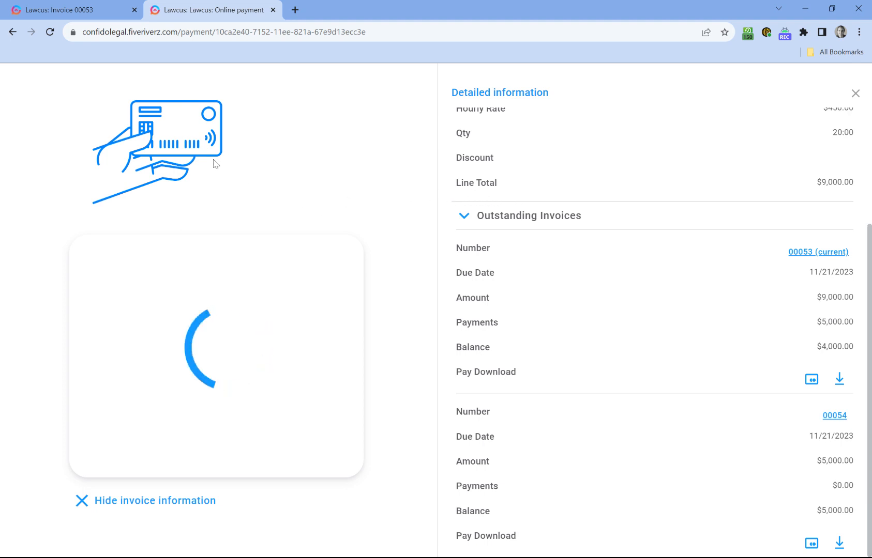
- Close invoice 00053's payment link box and reload the invoices list, now showing $0.00 due
left_click(63, 6)
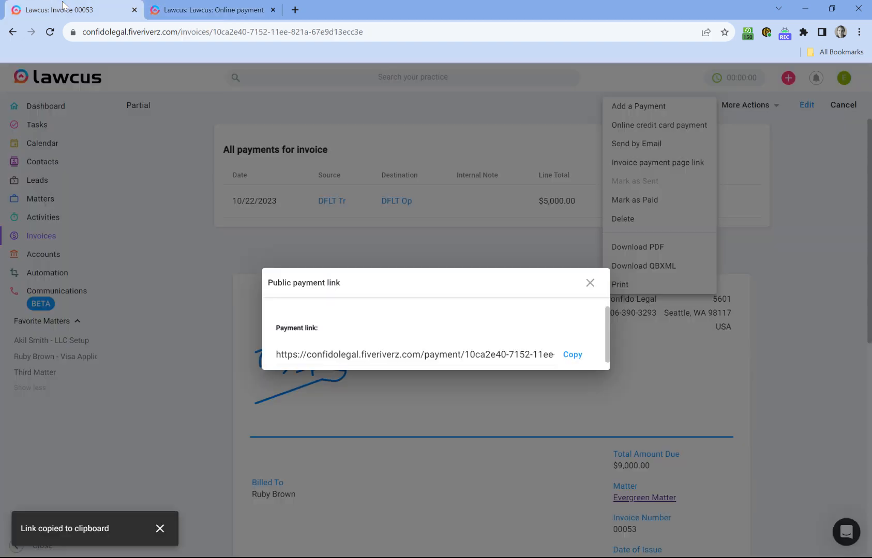
left_click(589, 283)
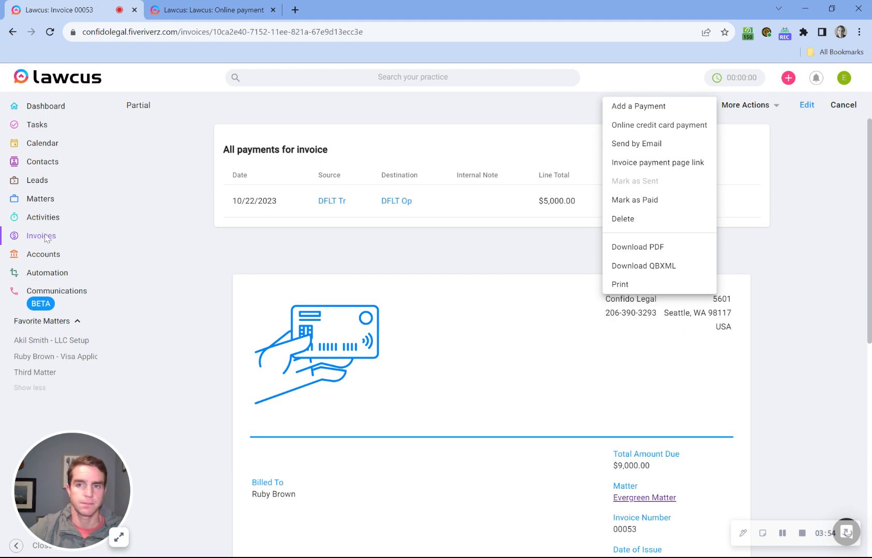
left_click(817, 233)
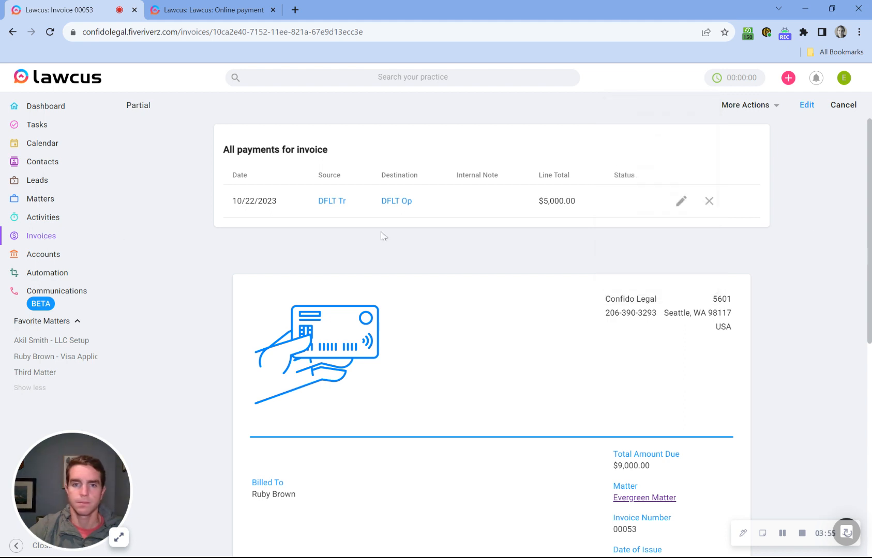
left_click(49, 240)
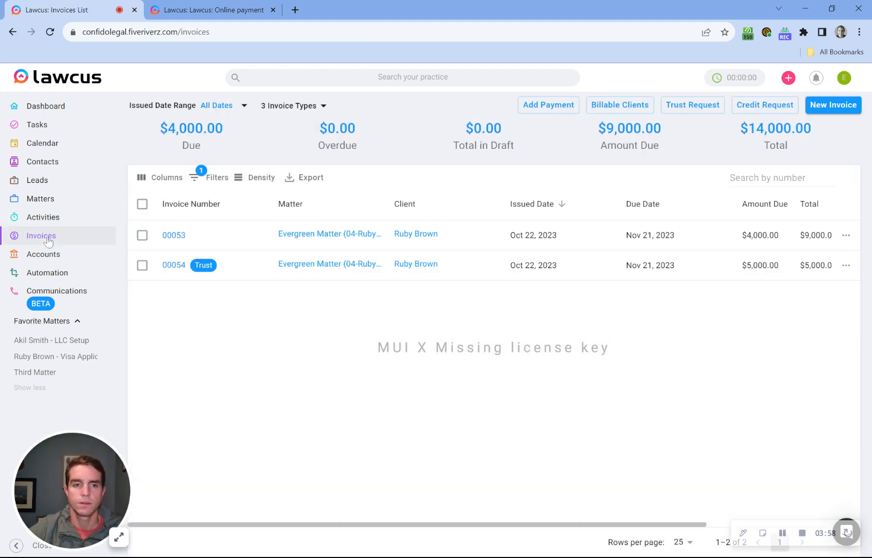
left_click(50, 32)
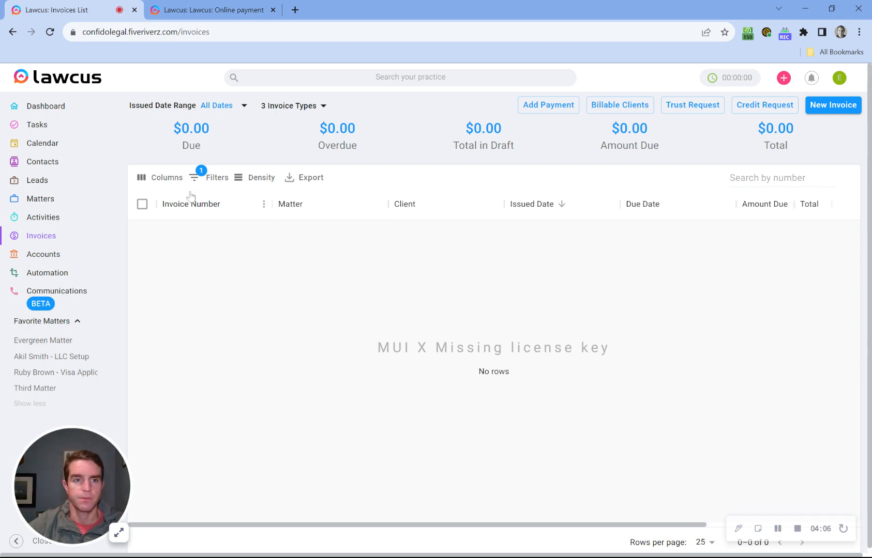
- Open the Evergreen Matter from the Matters board and check its $5,000.00 trust balance under Financial Info
left_click(59, 198)
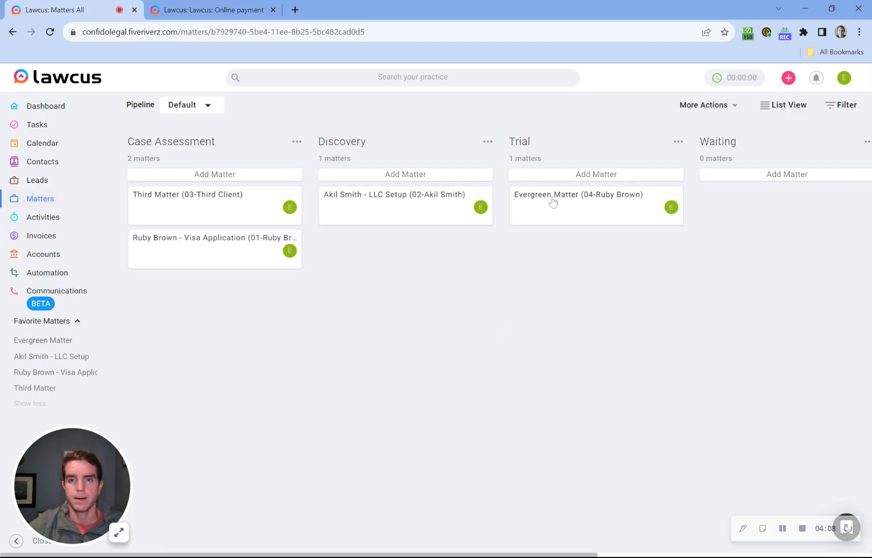
left_click(552, 201)
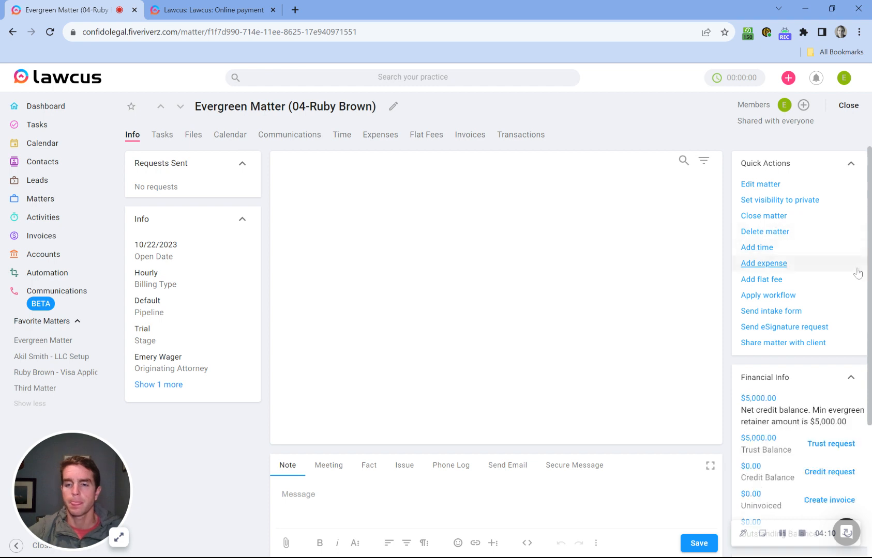
scroll(833, 372, "down", 1)
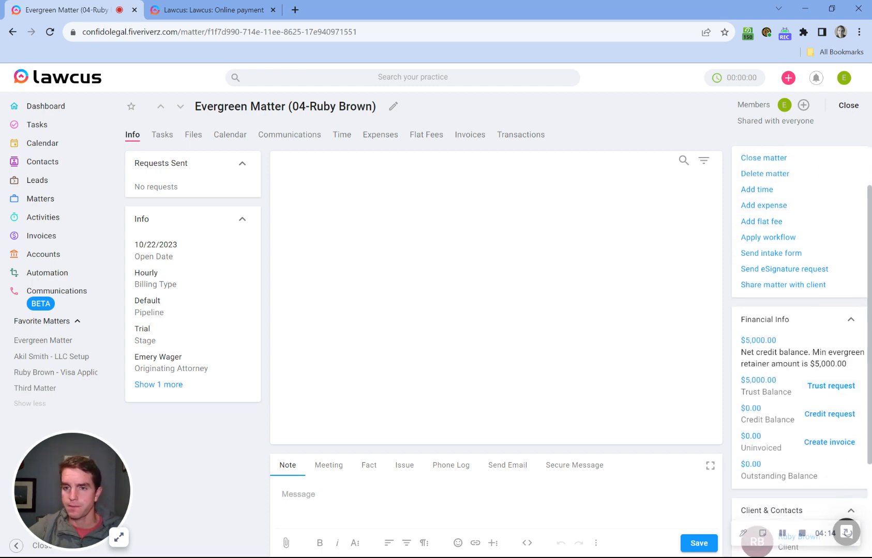
left_click_drag(745, 380, 779, 382)
left_click(780, 383)
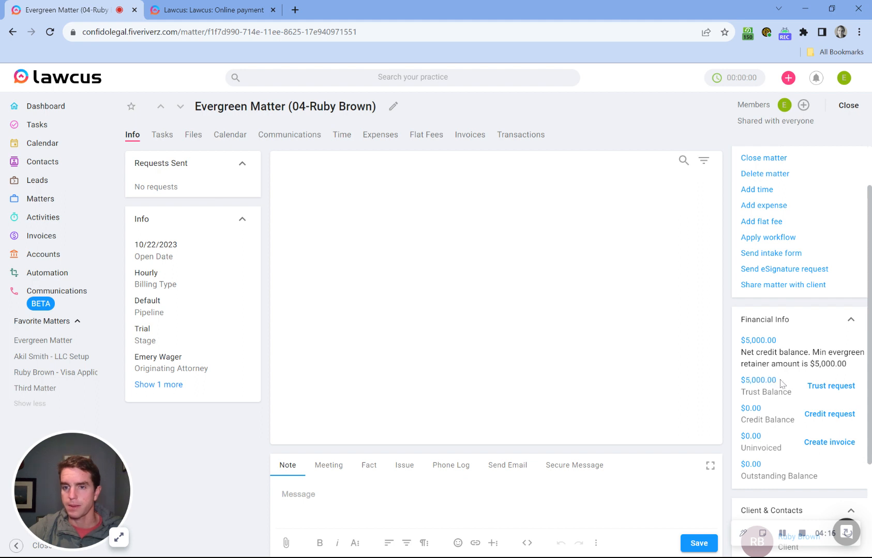